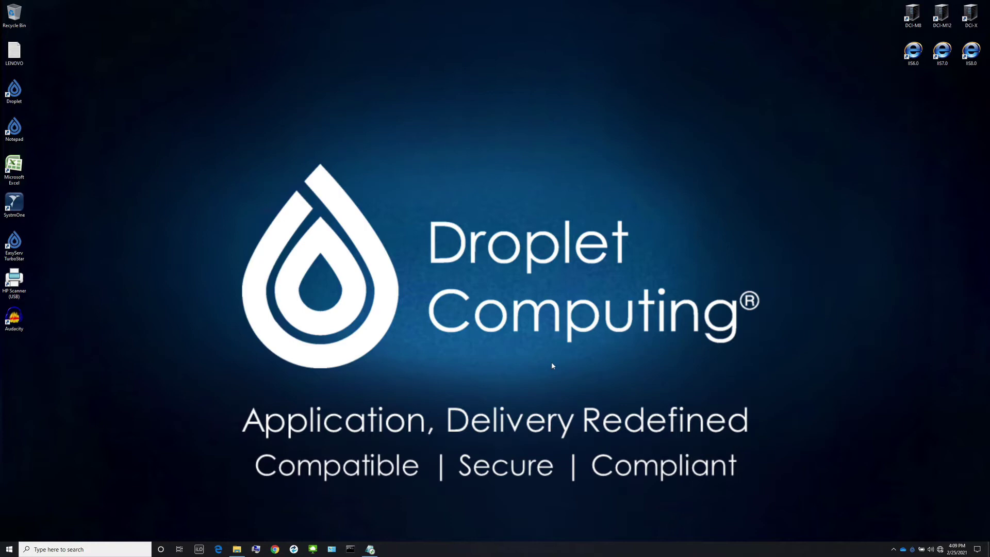
Step: Open the settings JSON file from the C:\ProgramData\Droplet folder
{"action": "left_click", "coordinate": [239, 550]}
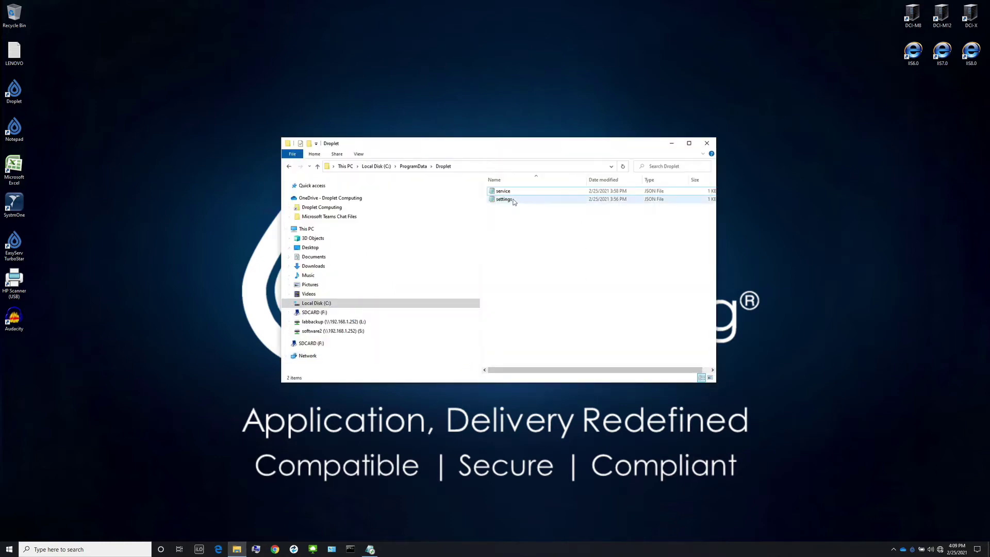
{"action": "left_click", "coordinate": [503, 200]}
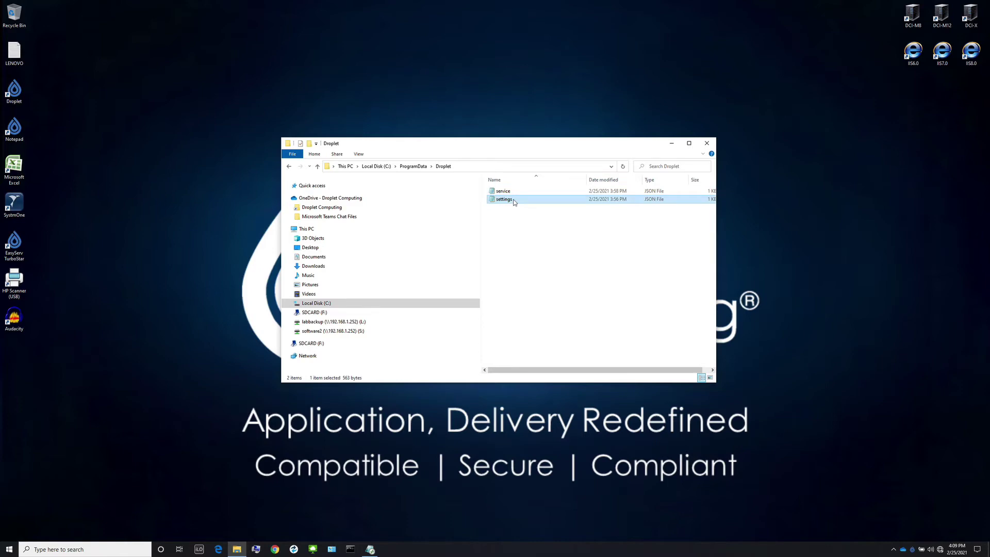
{"action": "left_click", "coordinate": [479, 165]}
{"action": "left_click", "coordinate": [480, 165]}
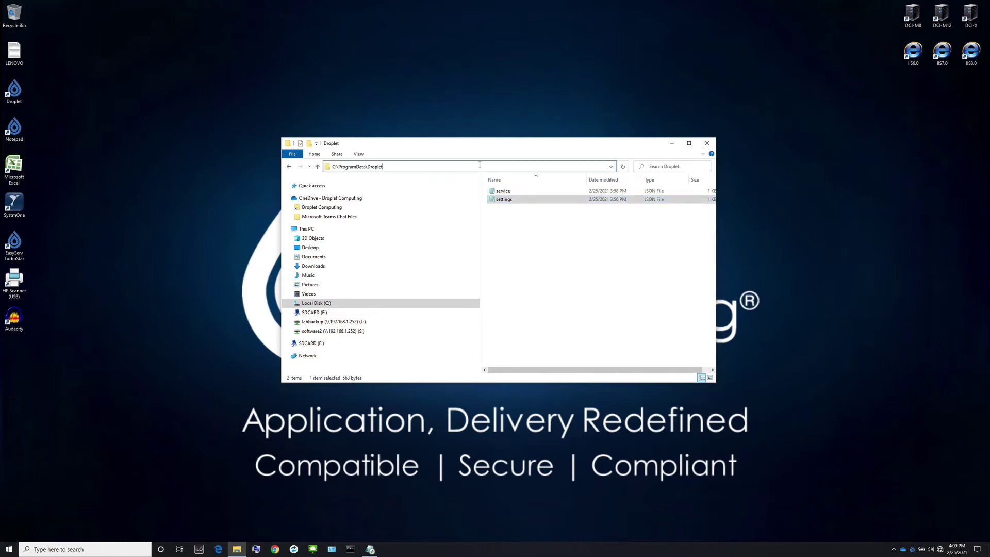
{"action": "double_click", "coordinate": [504, 199]}
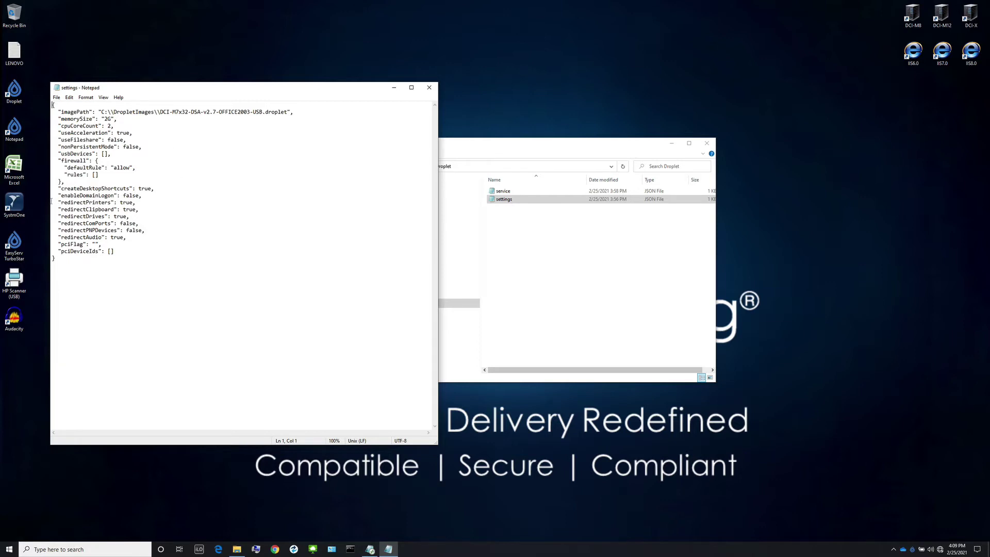
Step: Highlight the redirectPrinters through redirectAudio lines for review, and put away the settings file and its folder window
{"action": "left_click_drag", "start_coordinate": [55, 200], "coordinate": [149, 238]}
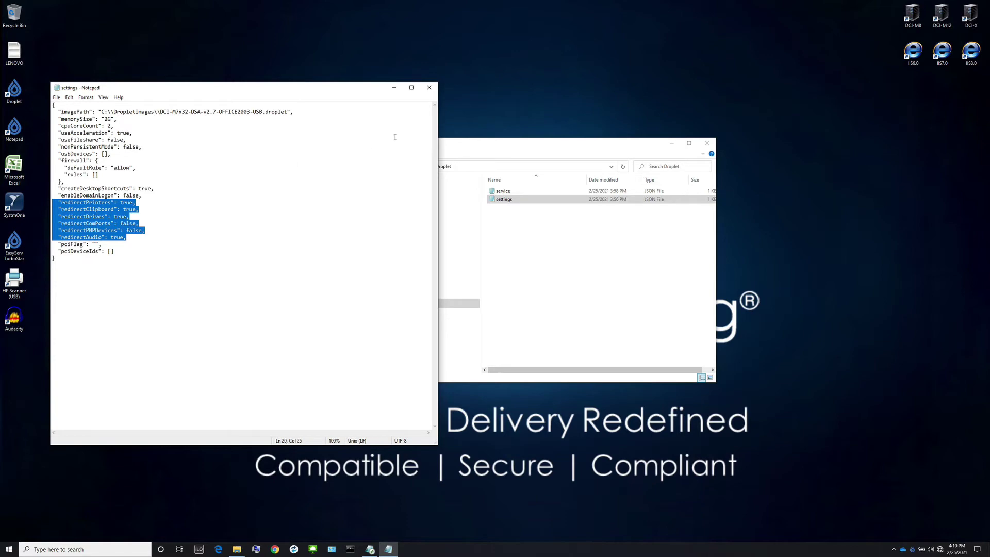
{"action": "left_click", "coordinate": [428, 88]}
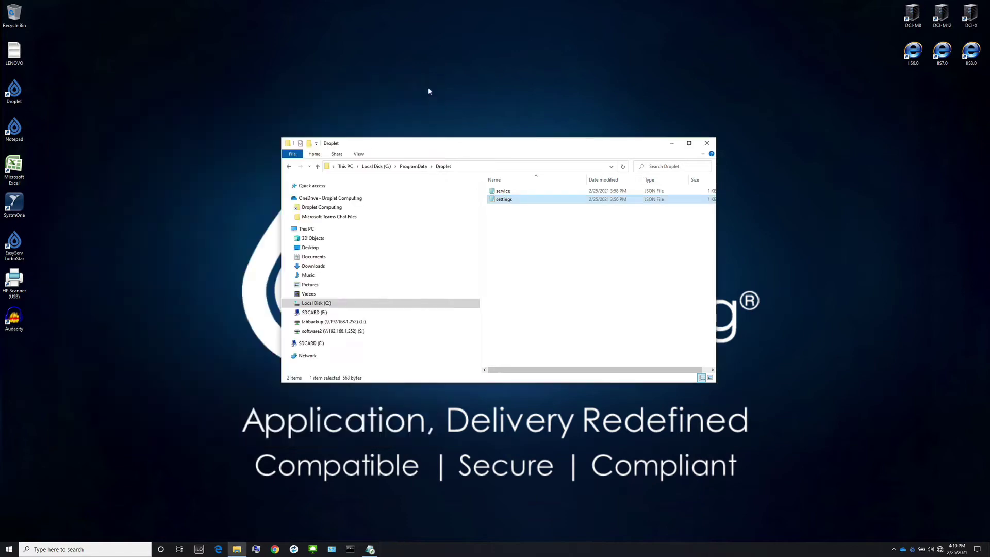
{"action": "left_click", "coordinate": [673, 144]}
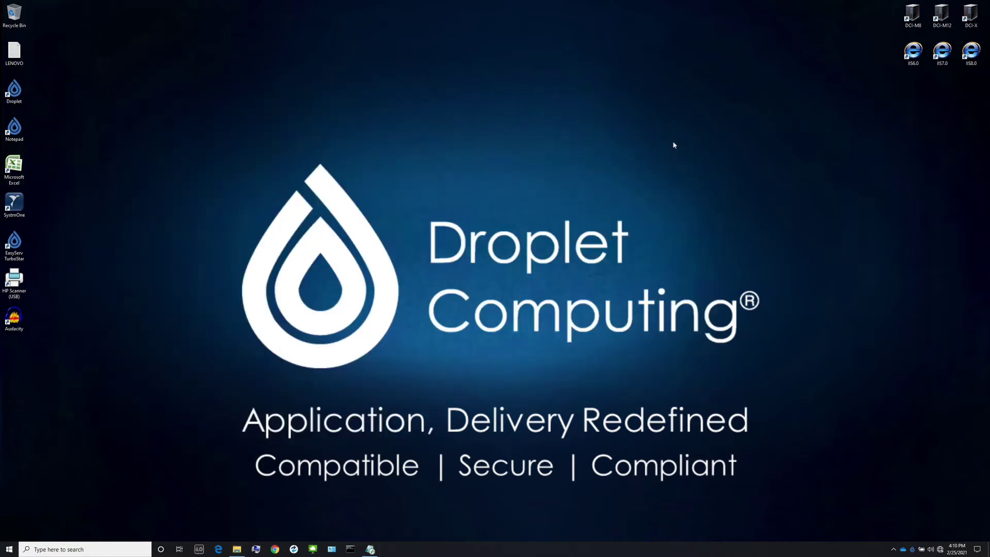
Step: Show the Droplet Notepad window and place the host's Devices and Printers list beside it with Printer01 on dc selected
{"action": "left_click", "coordinate": [374, 549]}
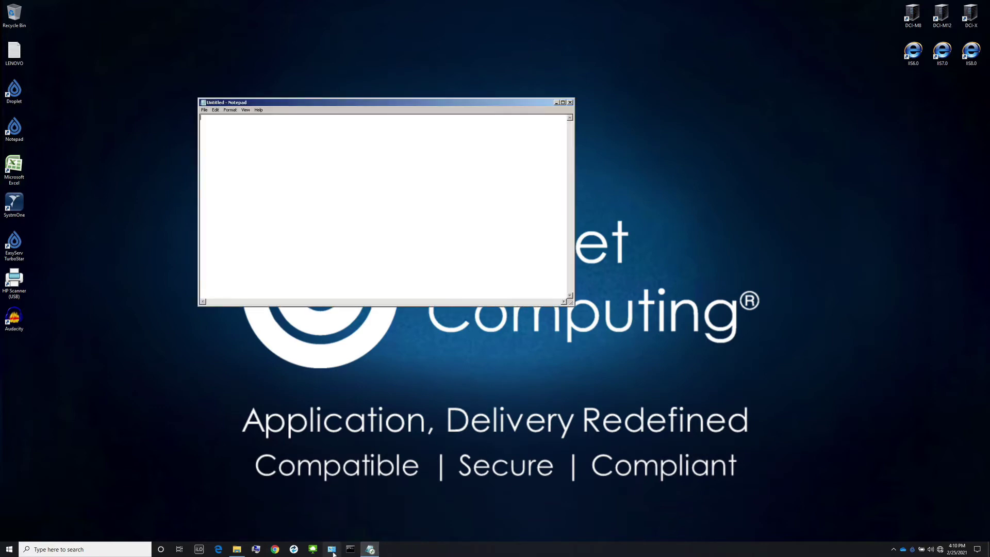
{"action": "left_click", "coordinate": [332, 550]}
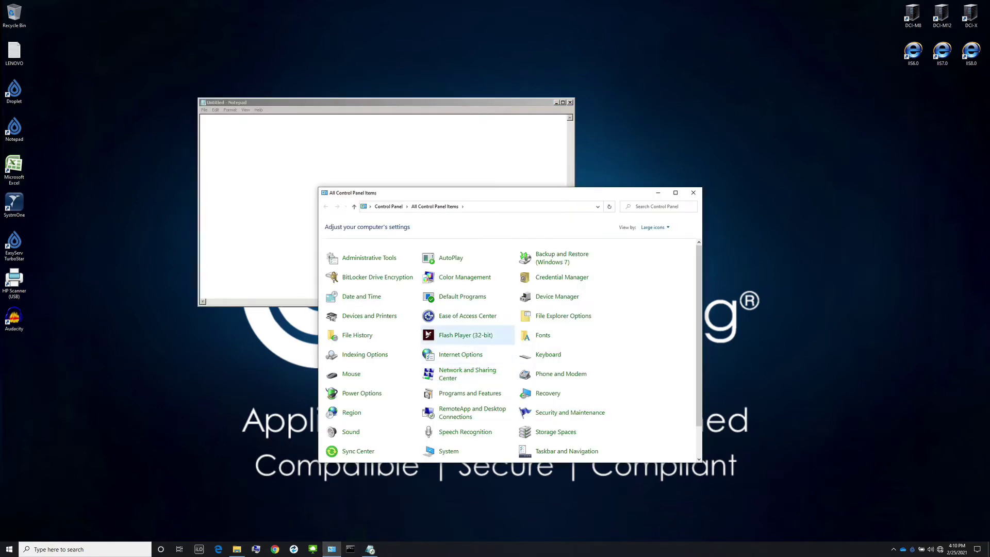
{"action": "left_click", "coordinate": [367, 316]}
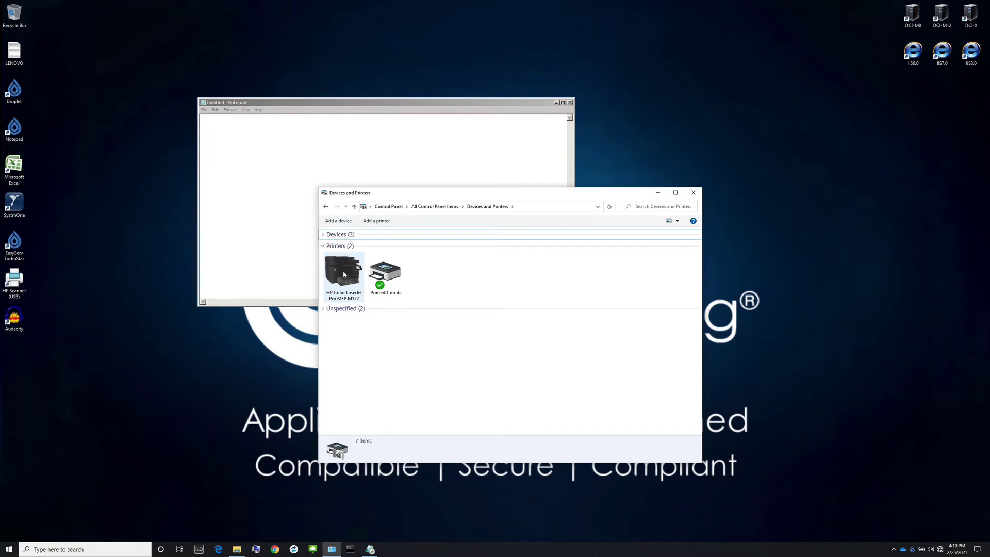
{"action": "left_click", "coordinate": [384, 274]}
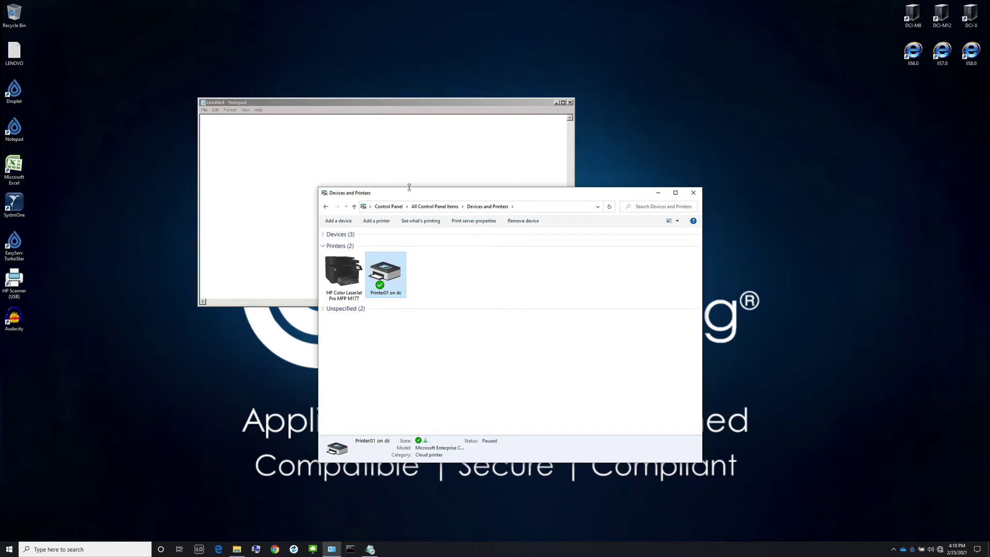
{"action": "left_click_drag", "start_coordinate": [400, 192], "coordinate": [673, 218]}
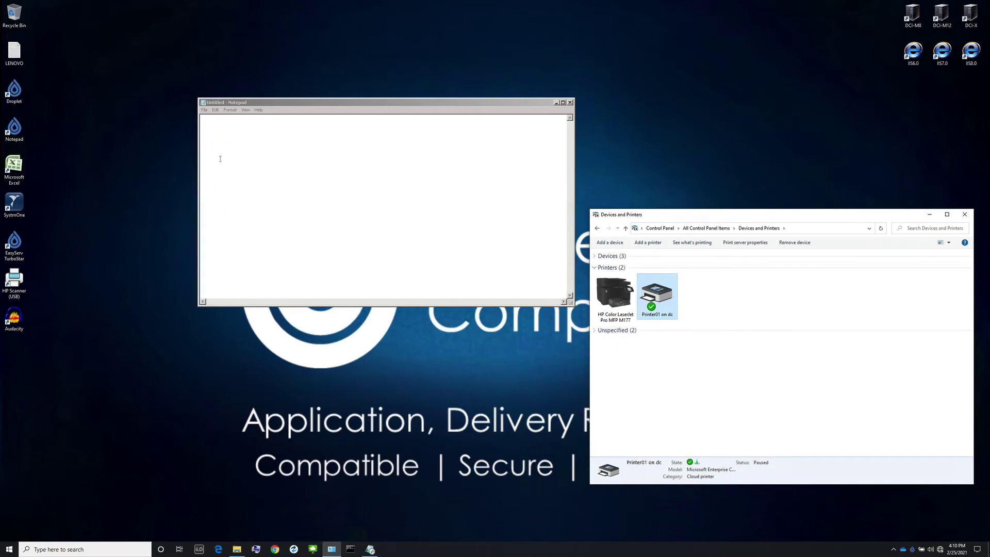
Step: Check the redirected printers offered in the Droplet Notepad's print dialog, and close both windows without printing
{"action": "left_click", "coordinate": [204, 110]}
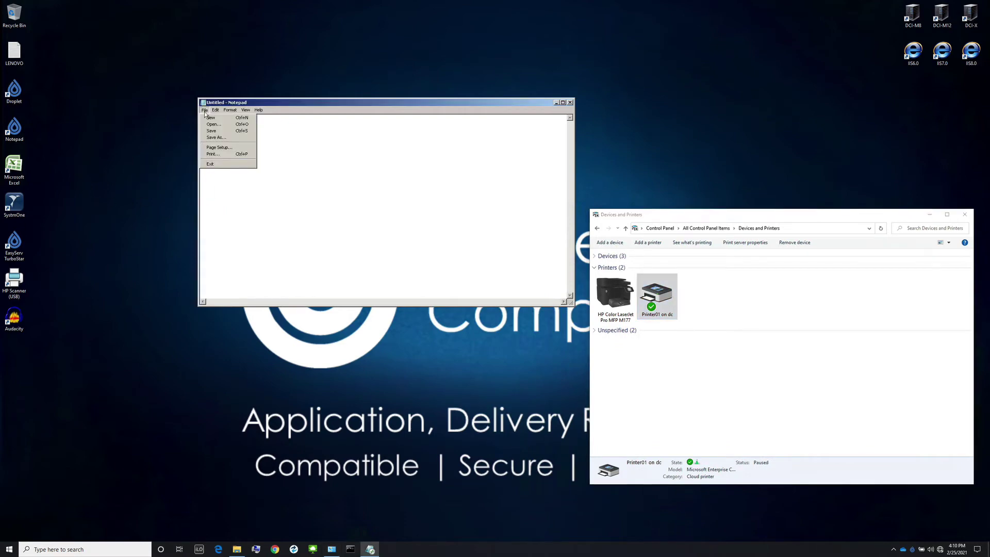
{"action": "left_click", "coordinate": [212, 154]}
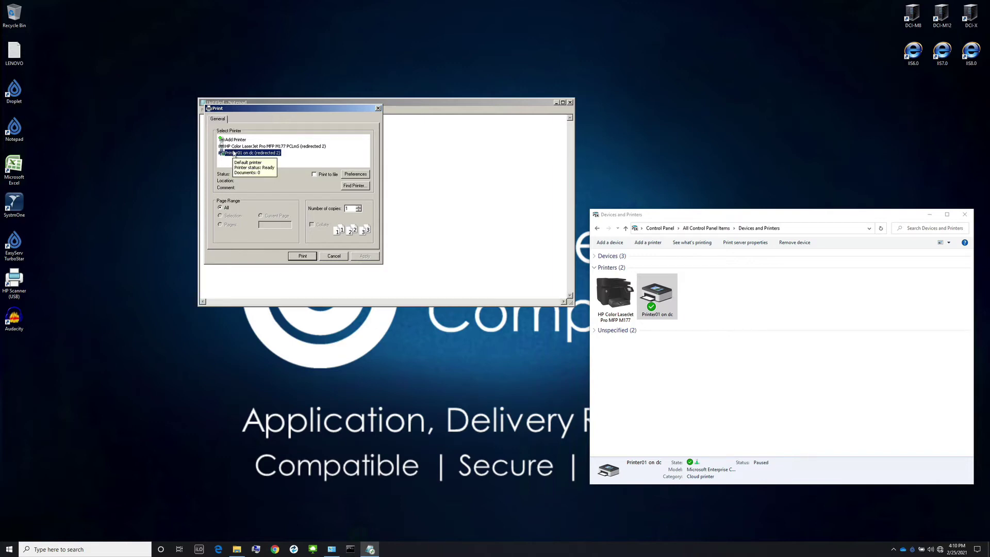
{"action": "left_click", "coordinate": [335, 257]}
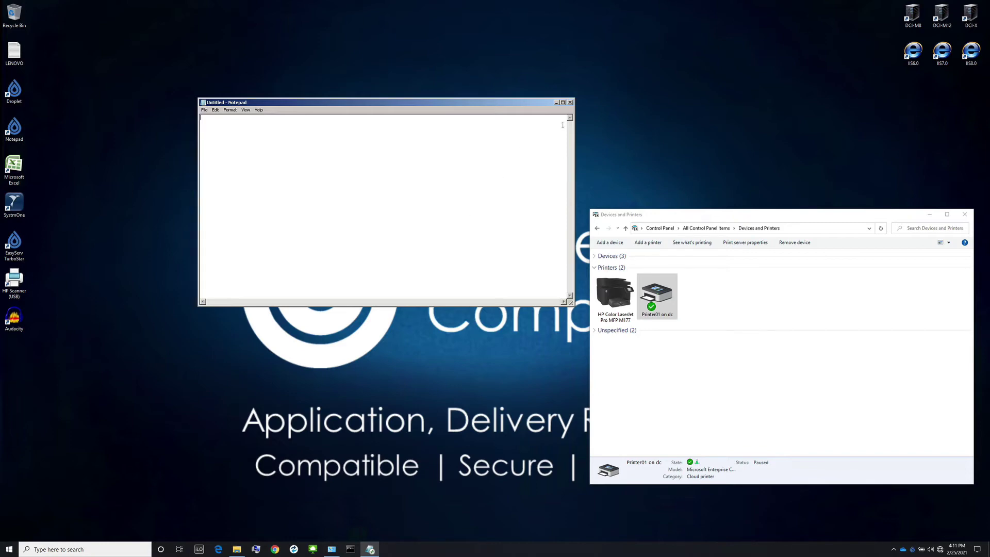
{"action": "left_click", "coordinate": [570, 102]}
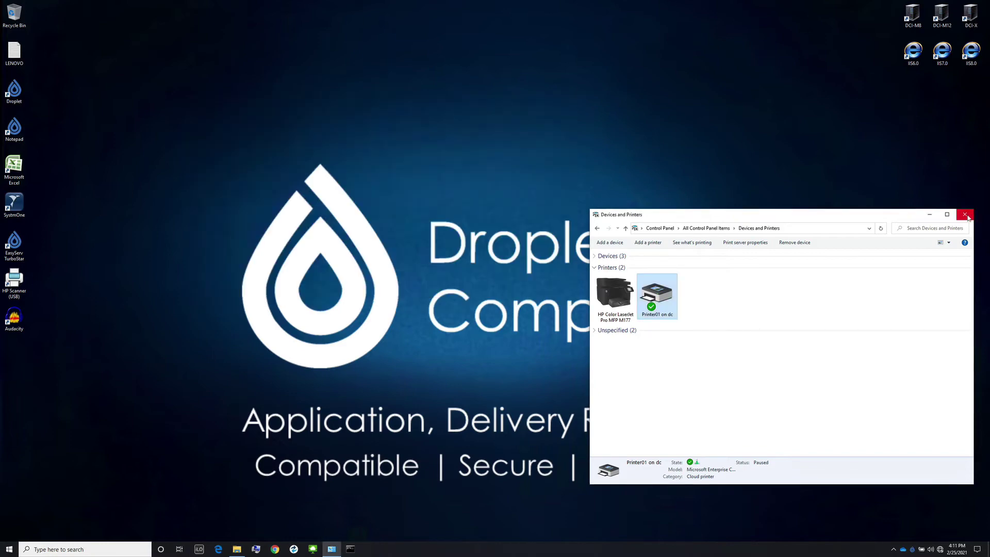
{"action": "left_click", "coordinate": [965, 215]}
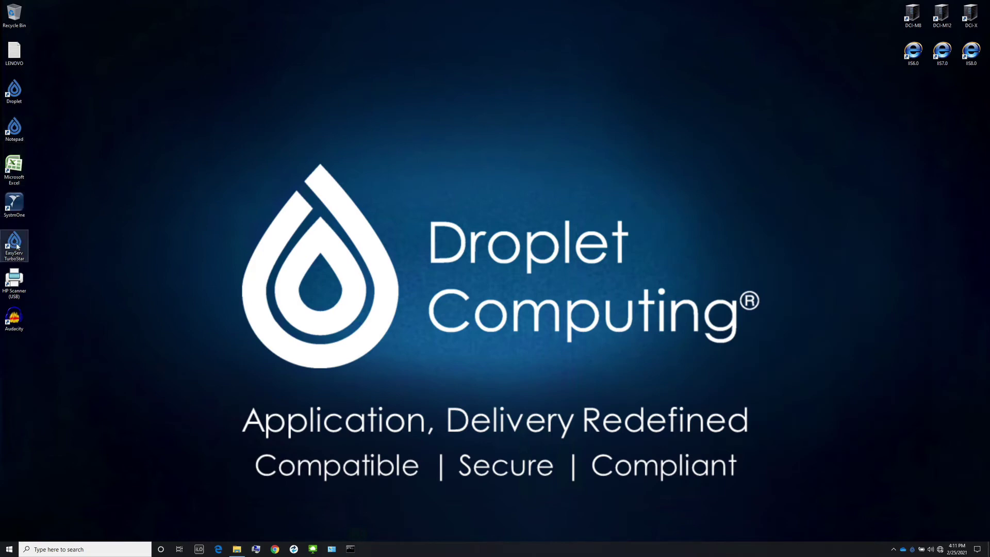
Step: Launch the Droplet Notepad and the host's own Notepad, and arrange their windows side by side
{"action": "double_click", "coordinate": [18, 138]}
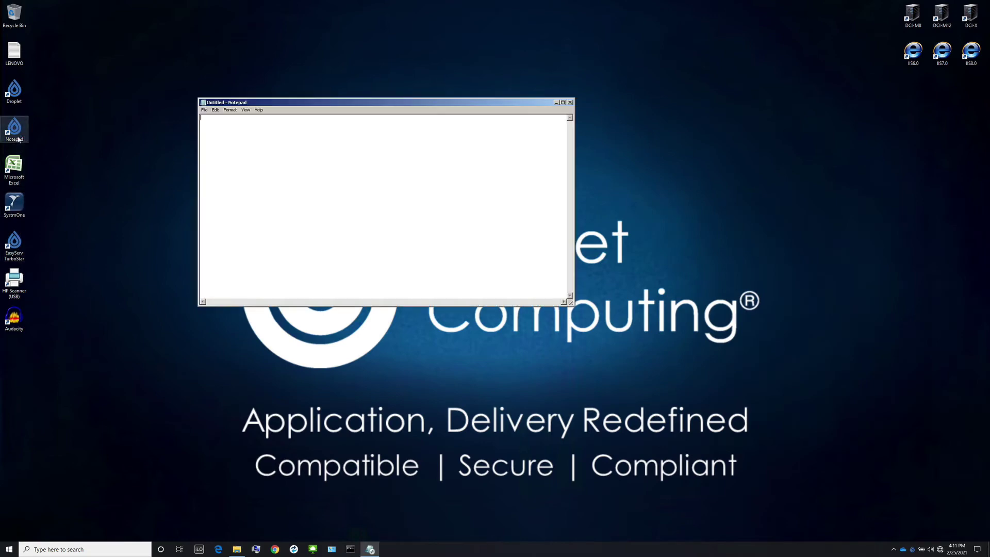
{"action": "right_click", "coordinate": [11, 548]}
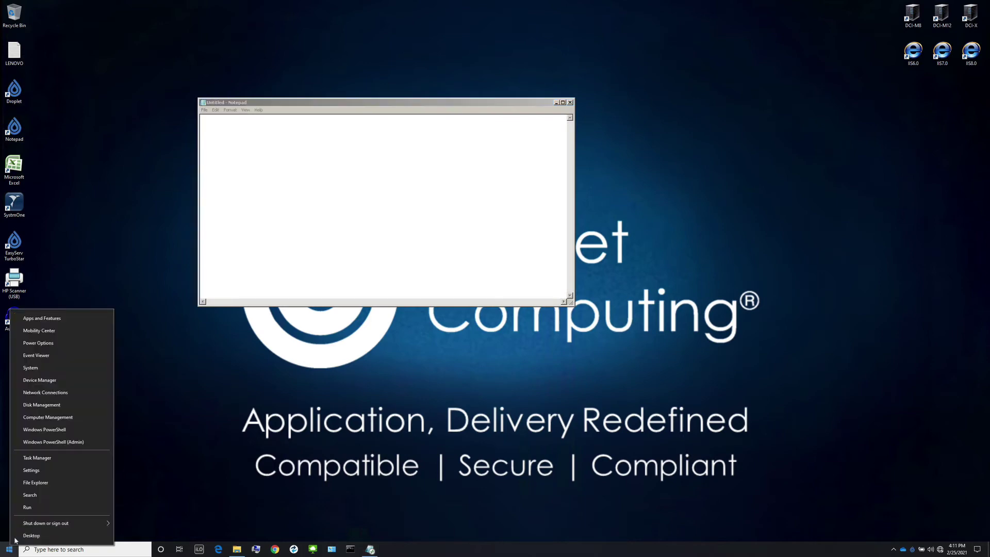
{"action": "left_click", "coordinate": [28, 507]}
{"action": "type", "text": "notepad"}
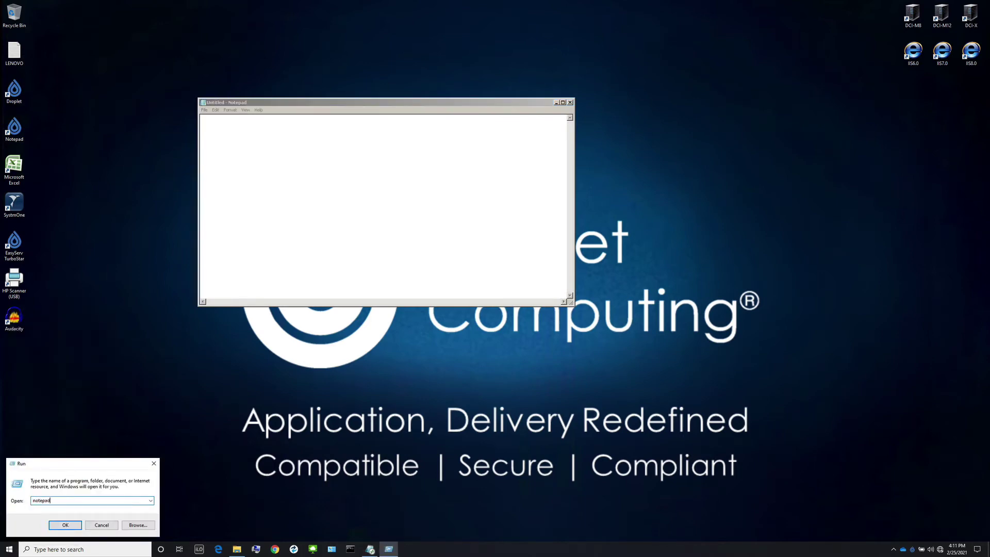
{"action": "key", "text": "Return"}
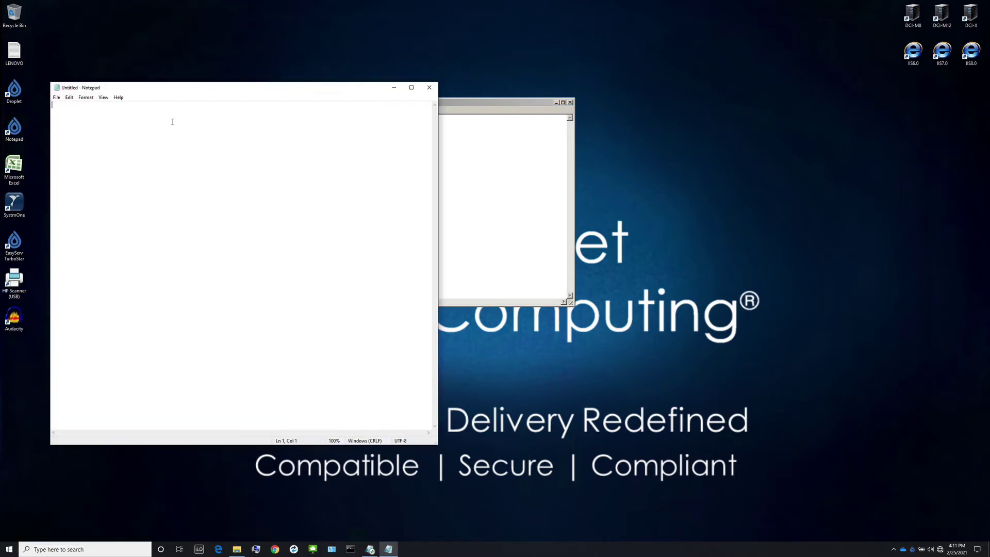
{"action": "left_click_drag", "start_coordinate": [165, 88], "coordinate": [724, 126]}
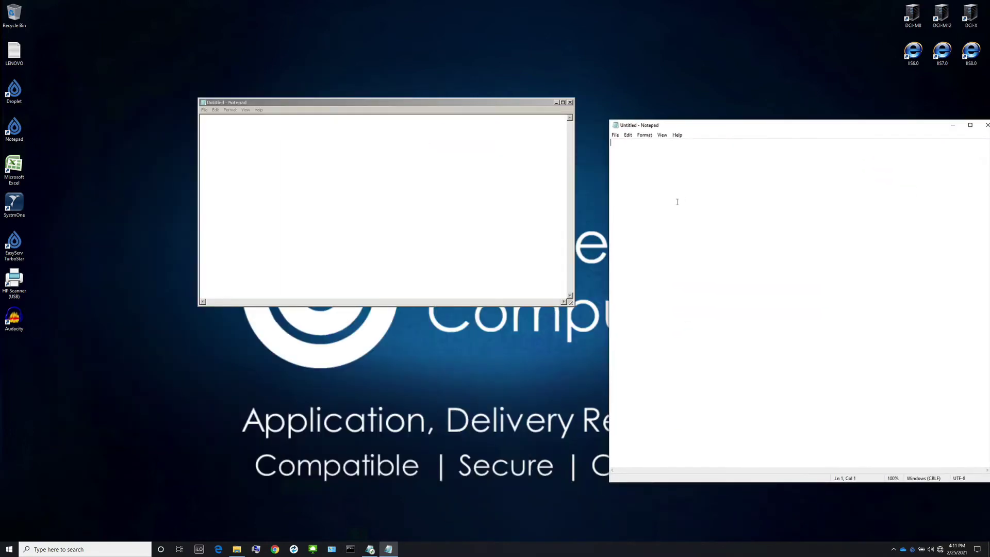
Step: Write "Random Text" in the host Notepad and copy it into the Droplet Notepad
{"action": "type", "text": "Random Text"}
{"action": "key", "text": "ctrl+a"}
{"action": "key", "text": "ctrl+c"}
{"action": "left_click", "coordinate": [378, 194]}
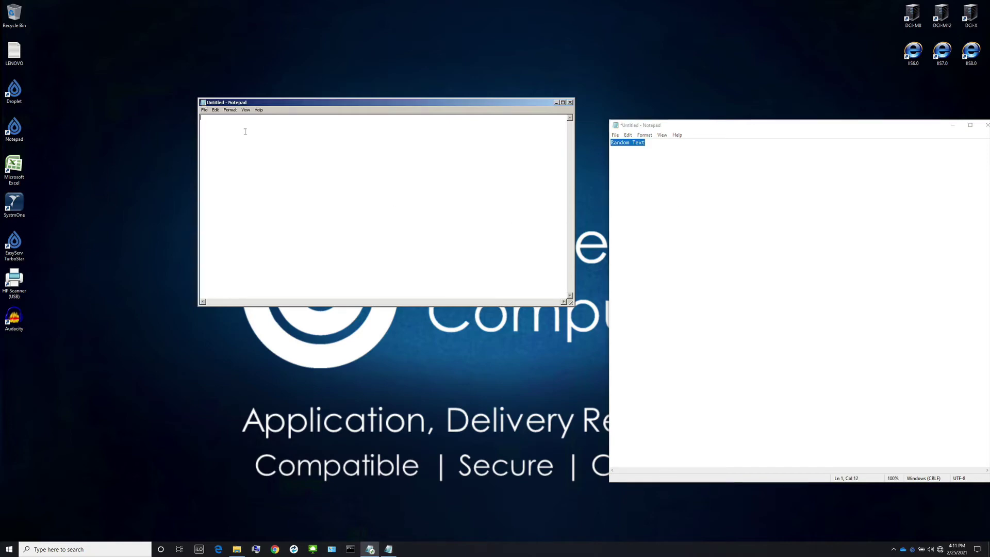
{"action": "left_click", "coordinate": [215, 110]}
{"action": "left_click", "coordinate": [219, 140]}
Step: Add the line "Bidirectional" in the Droplet Notepad and copy it into the host Notepad
{"action": "type", "text": "Bidirectional"}
{"action": "left_click_drag", "start_coordinate": [251, 127], "coordinate": [175, 126]}
{"action": "key", "text": "ctrl+c"}
{"action": "left_click", "coordinate": [650, 155]}
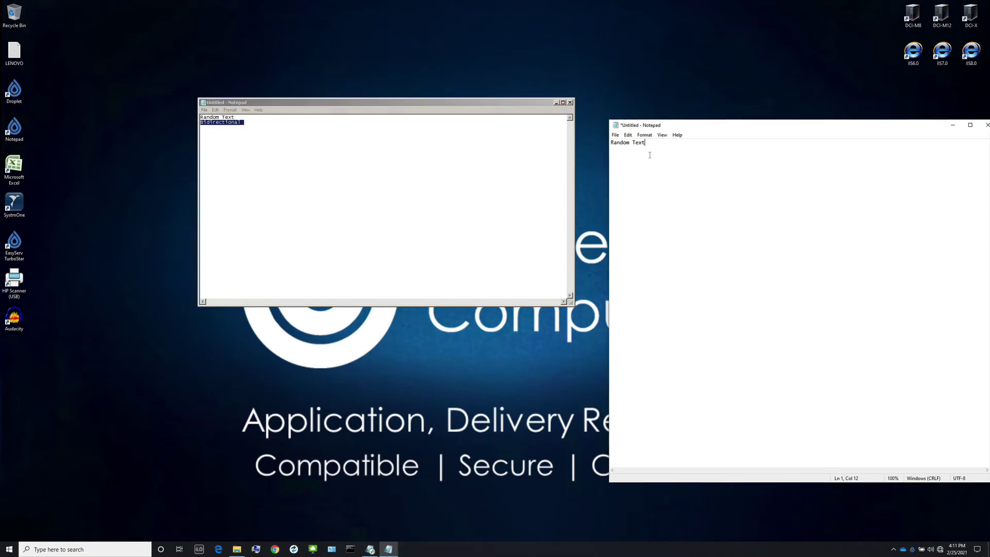
{"action": "key", "text": "ctrl+v"}
{"action": "left_click", "coordinate": [397, 146]}
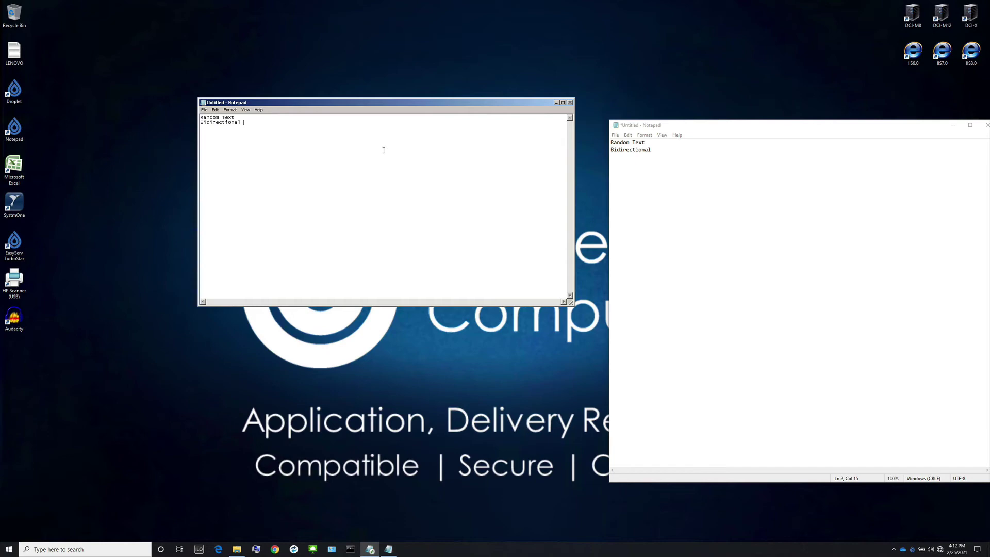
Step: Close the Droplet Notepad and the host Notepad without saving either document
{"action": "left_click", "coordinate": [570, 103]}
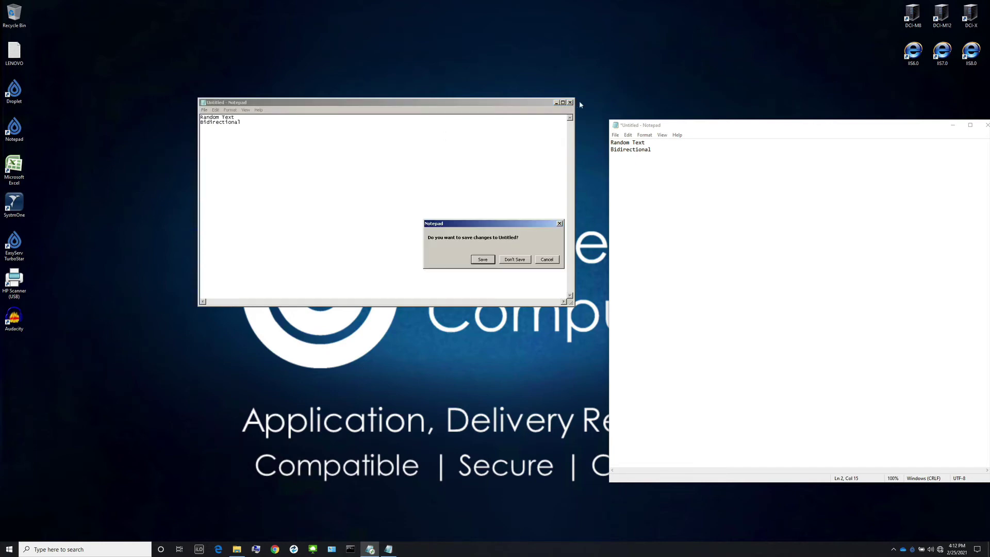
{"action": "left_click", "coordinate": [511, 260]}
{"action": "left_click_drag", "start_coordinate": [795, 127], "coordinate": [514, 107]}
{"action": "left_click", "coordinate": [709, 107]}
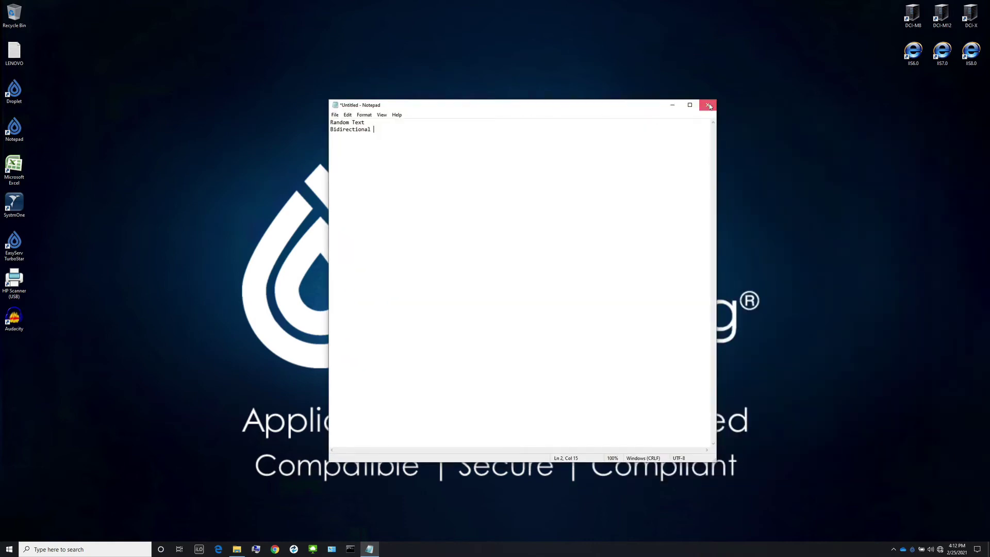
{"action": "left_click", "coordinate": [506, 277]}
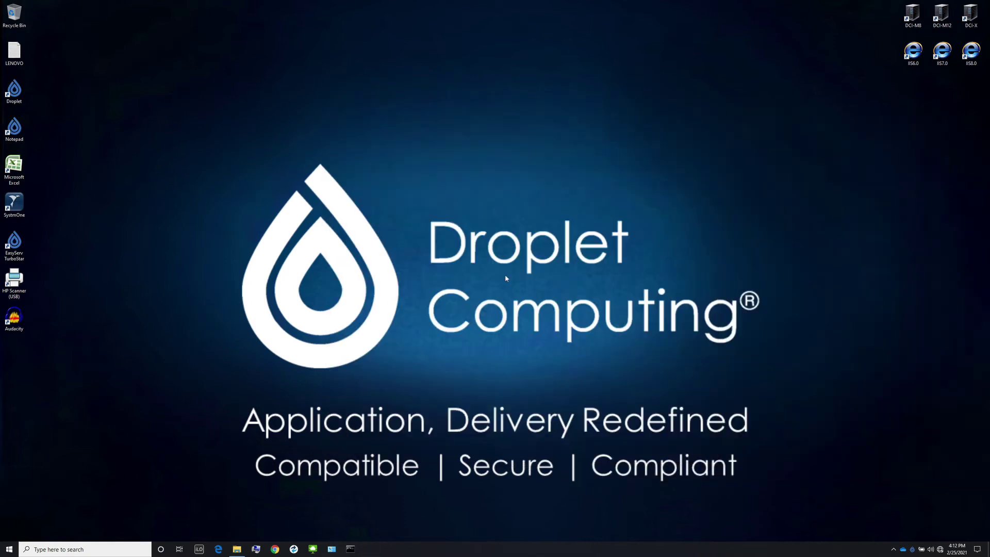
Step: Launch the Droplet Notepad and Microsoft Excel, and move the host's File Explorer window so its drive list shows
{"action": "double_click", "coordinate": [17, 131]}
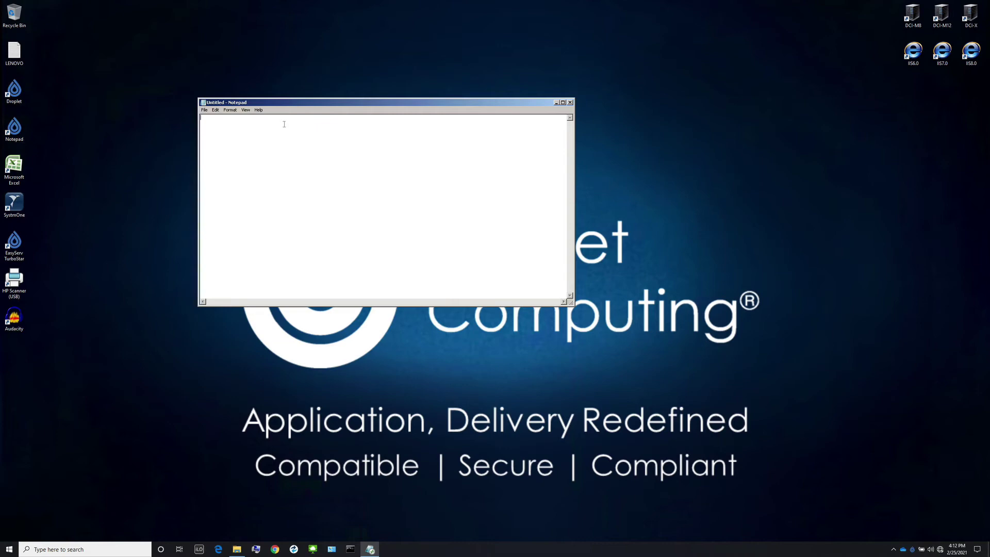
{"action": "double_click", "coordinate": [14, 166]}
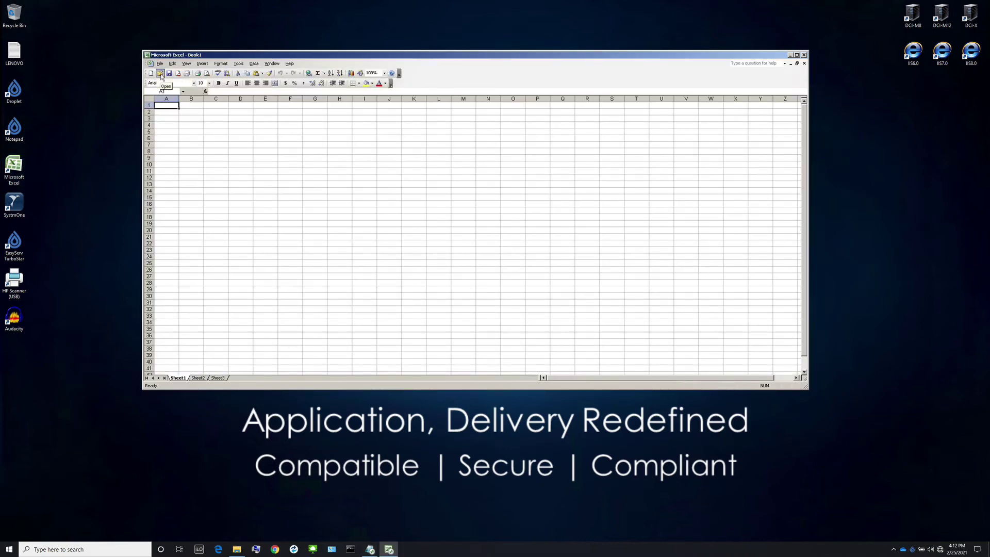
{"action": "left_click", "coordinate": [237, 550]}
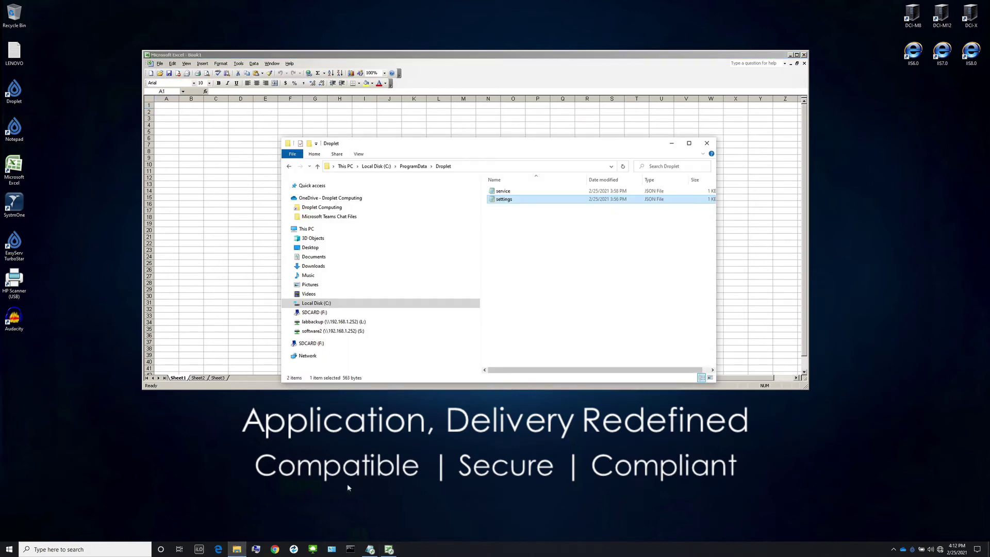
{"action": "left_click_drag", "start_coordinate": [403, 145], "coordinate": [599, 202]}
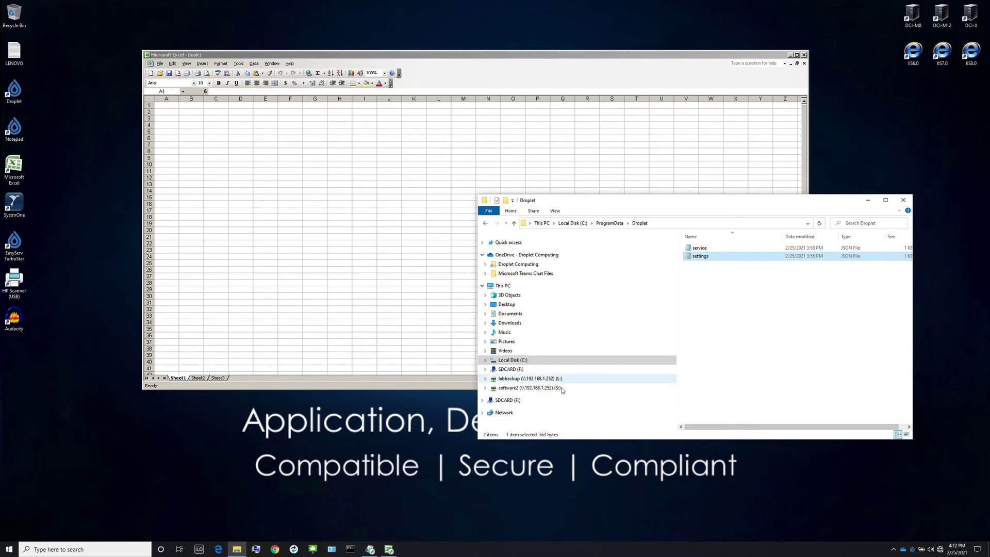
Step: List the computer's drives in Excel's file-opening dialog to check for the redirected host drives
{"action": "left_click", "coordinate": [196, 156]}
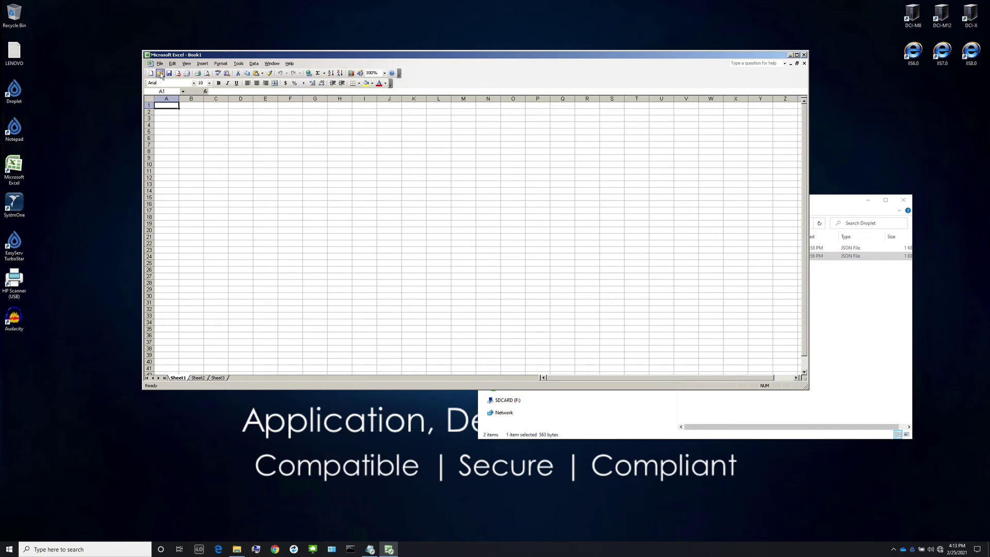
{"action": "left_click", "coordinate": [160, 73]}
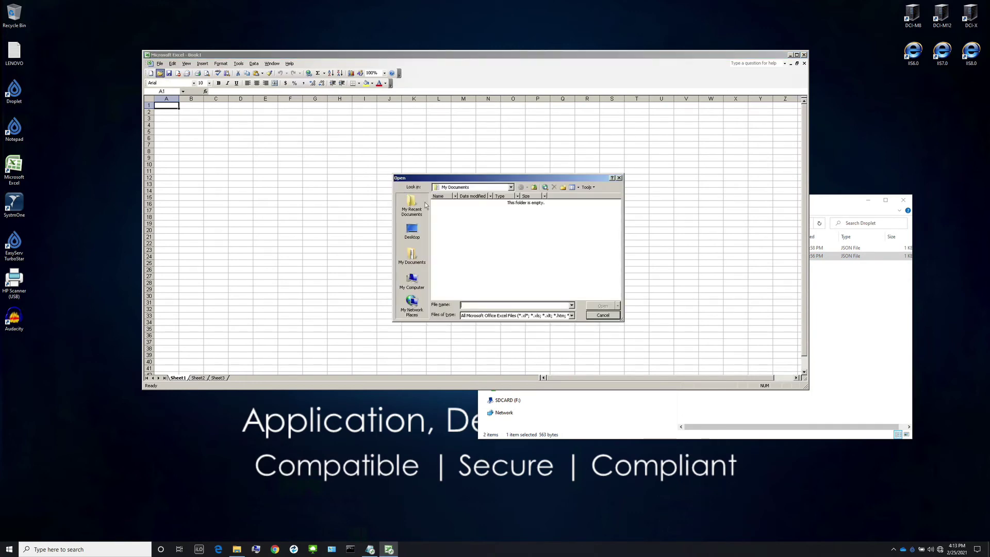
{"action": "left_click", "coordinate": [413, 281]}
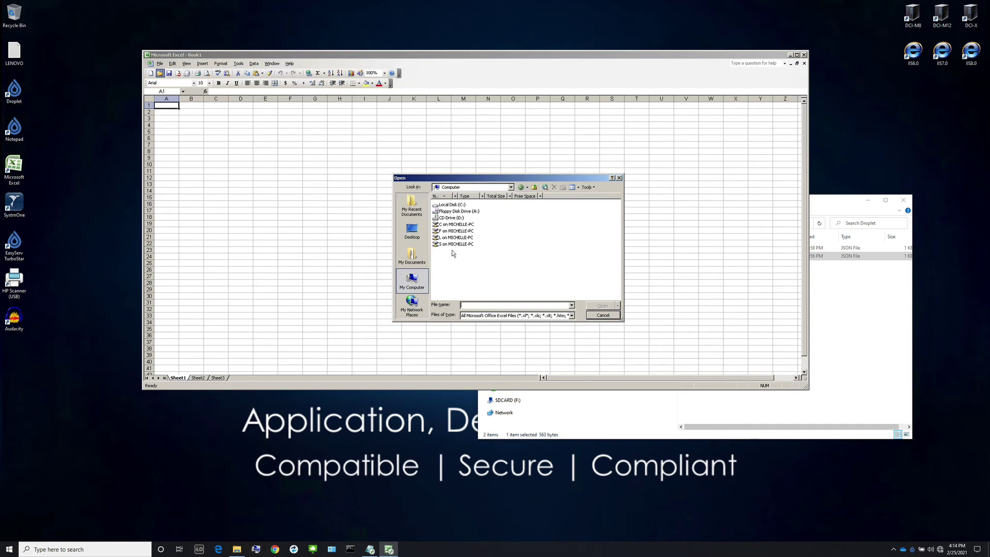
Step: Dismiss Excel's file-opening dialog, close Excel and the host's File Explorer, and minimize the Droplet Notepad
{"action": "left_click", "coordinate": [600, 315]}
{"action": "left_click", "coordinate": [804, 55]}
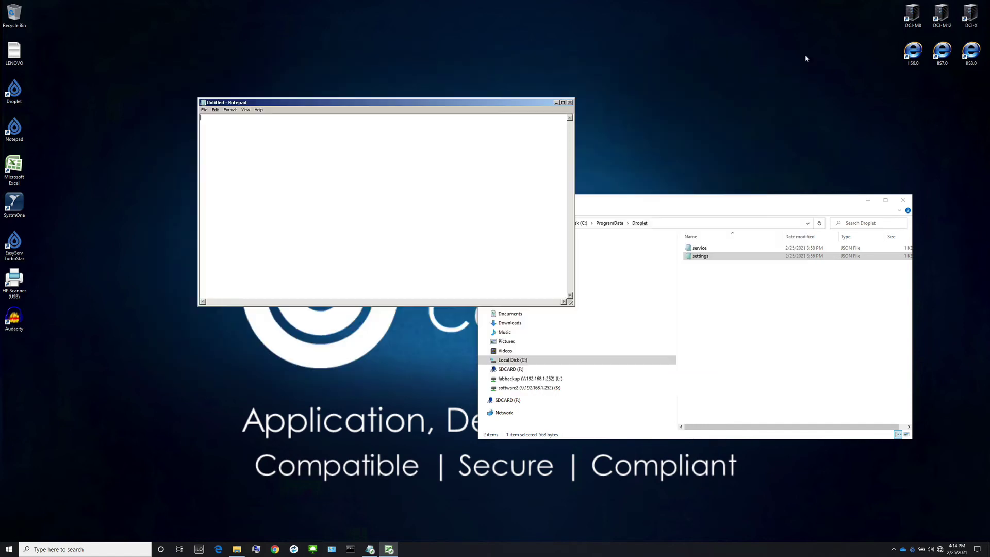
{"action": "left_click", "coordinate": [904, 200]}
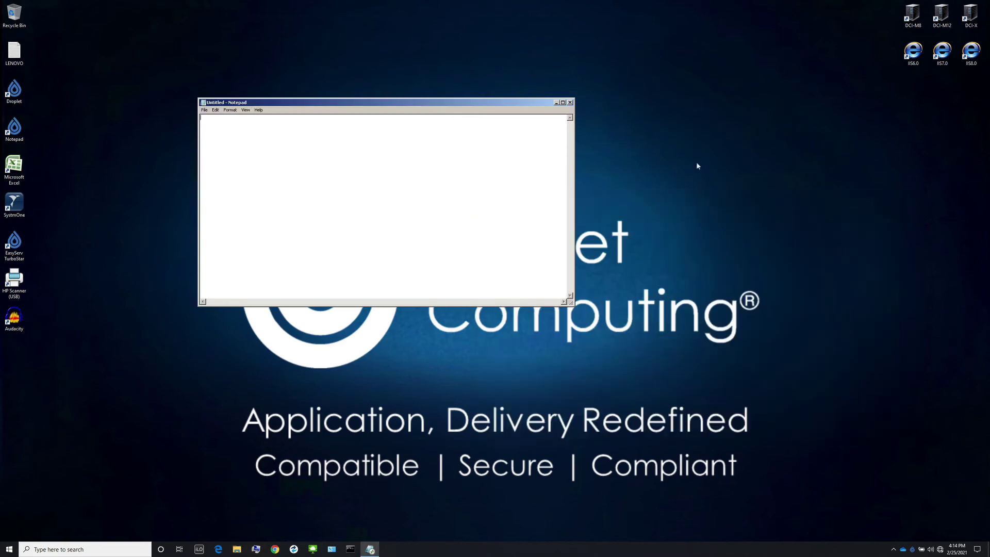
{"action": "left_click", "coordinate": [555, 102]}
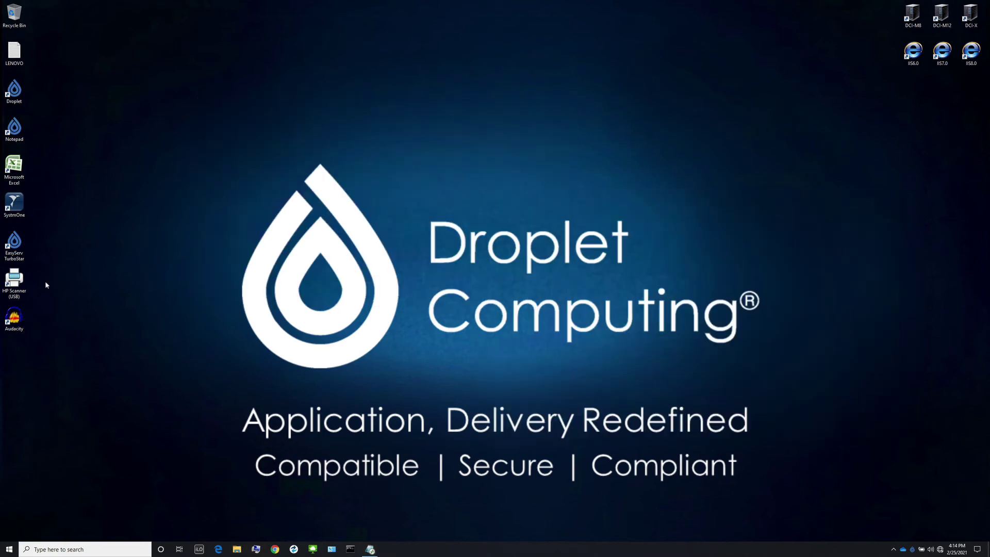
Step: Launch Audacity and check its recording and playback device lists, choosing Remote Audio as the playback device
{"action": "double_click", "coordinate": [14, 319]}
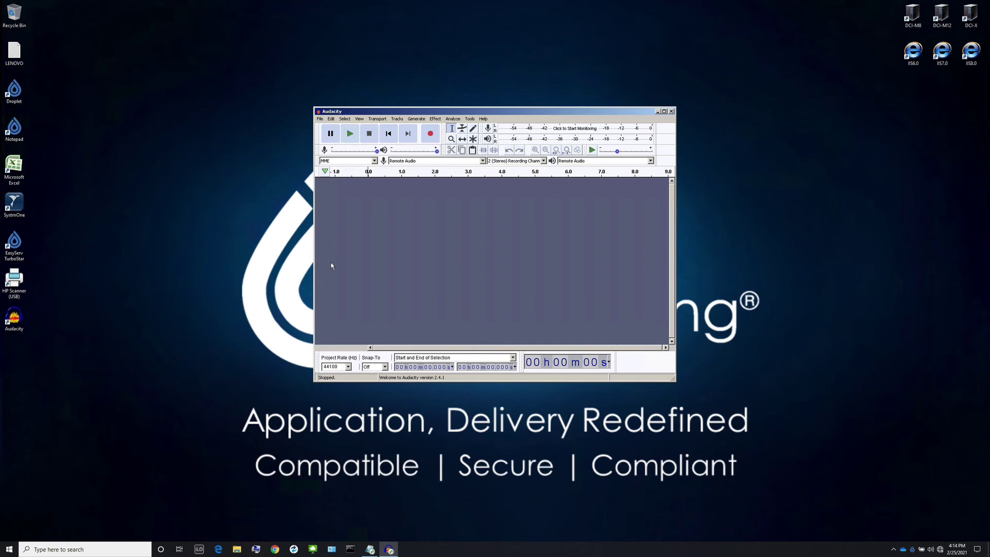
{"action": "left_click", "coordinate": [483, 161]}
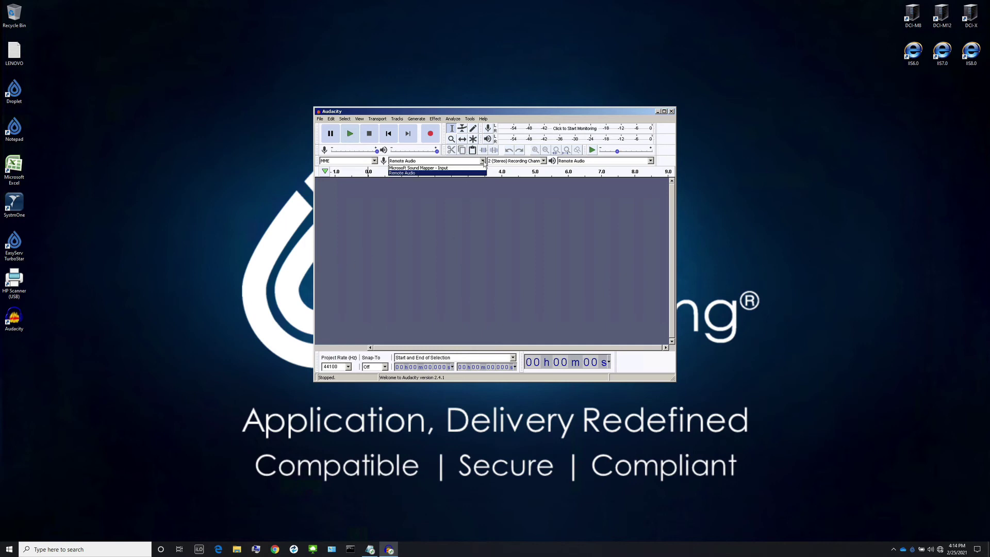
{"action": "left_click", "coordinate": [485, 164]}
{"action": "left_click", "coordinate": [651, 161]}
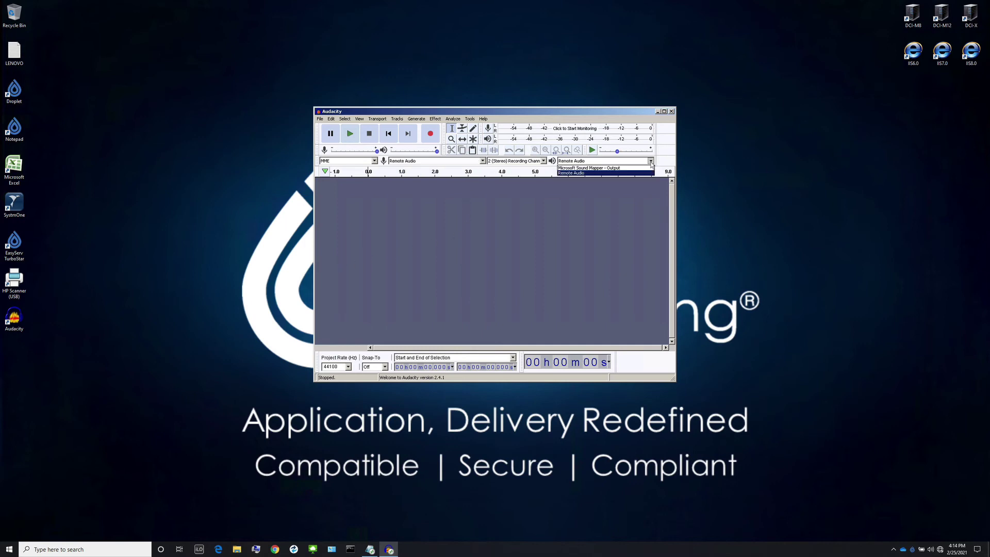
{"action": "left_click", "coordinate": [648, 173]}
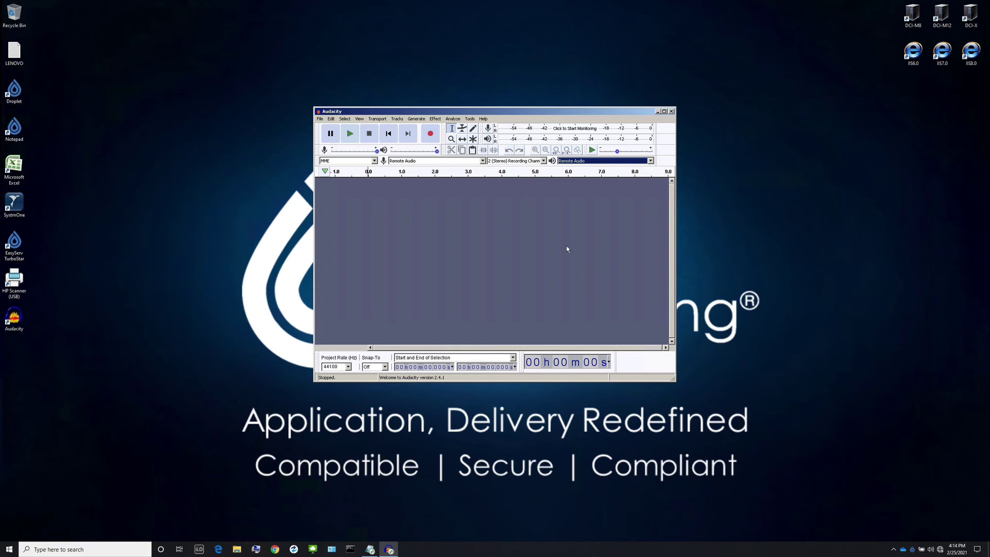